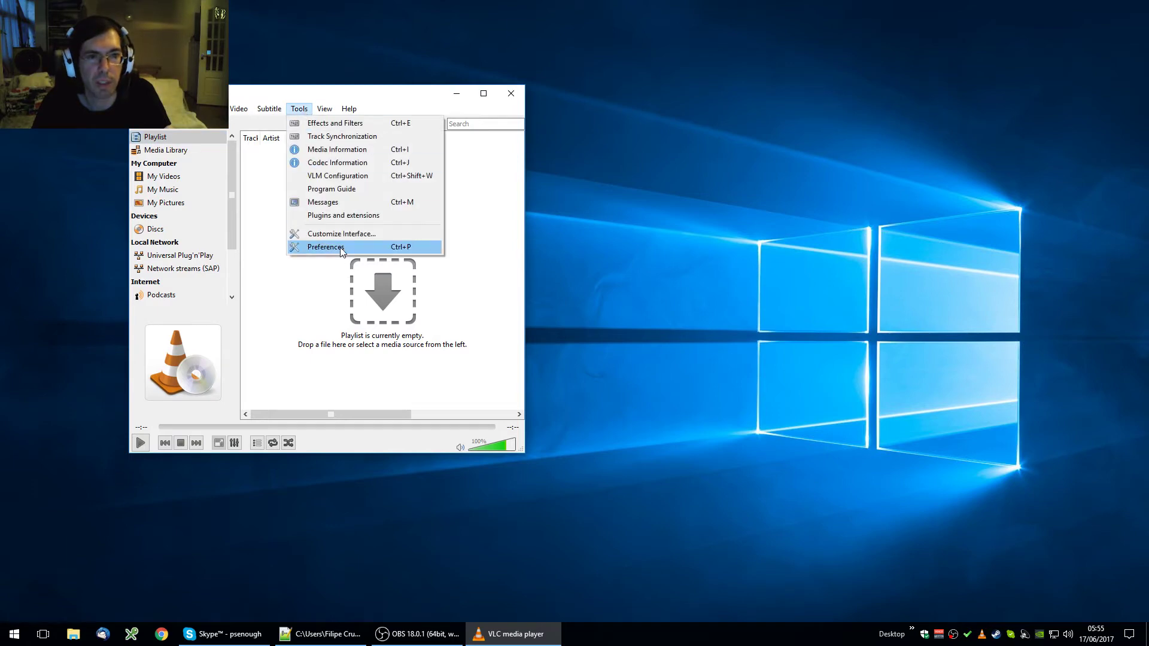
Step: Turn on the Web interface module under Interface > Main interfaces in the full preferences
{"action": "left_click", "coordinate": [336, 247]}
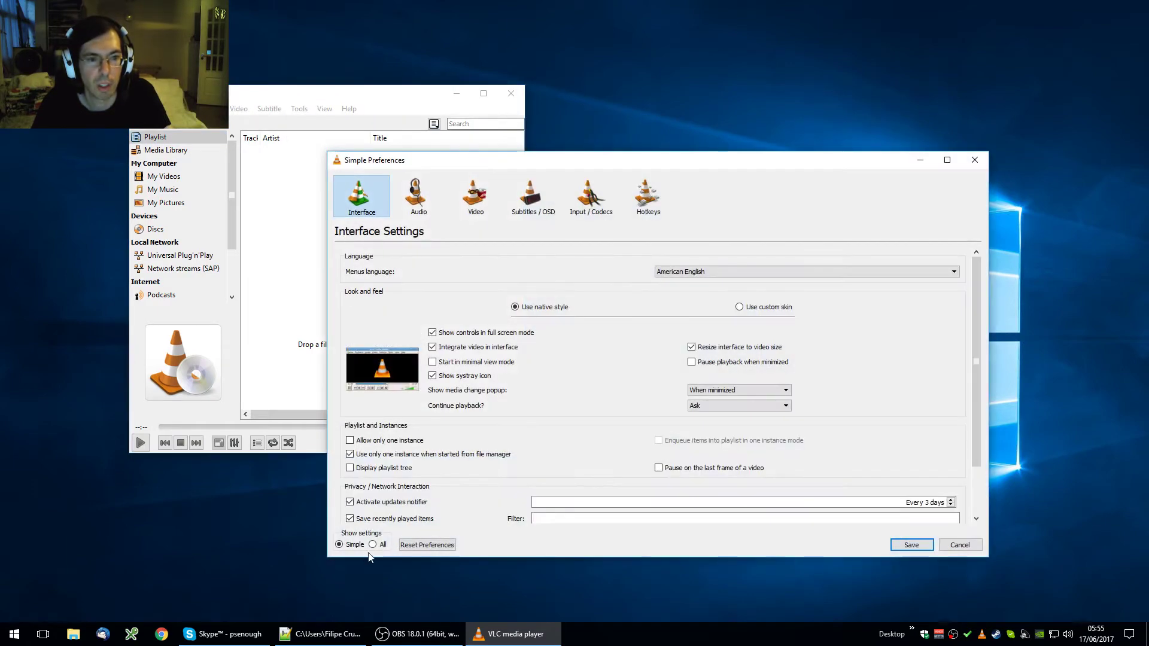
{"action": "left_click", "coordinate": [373, 545]}
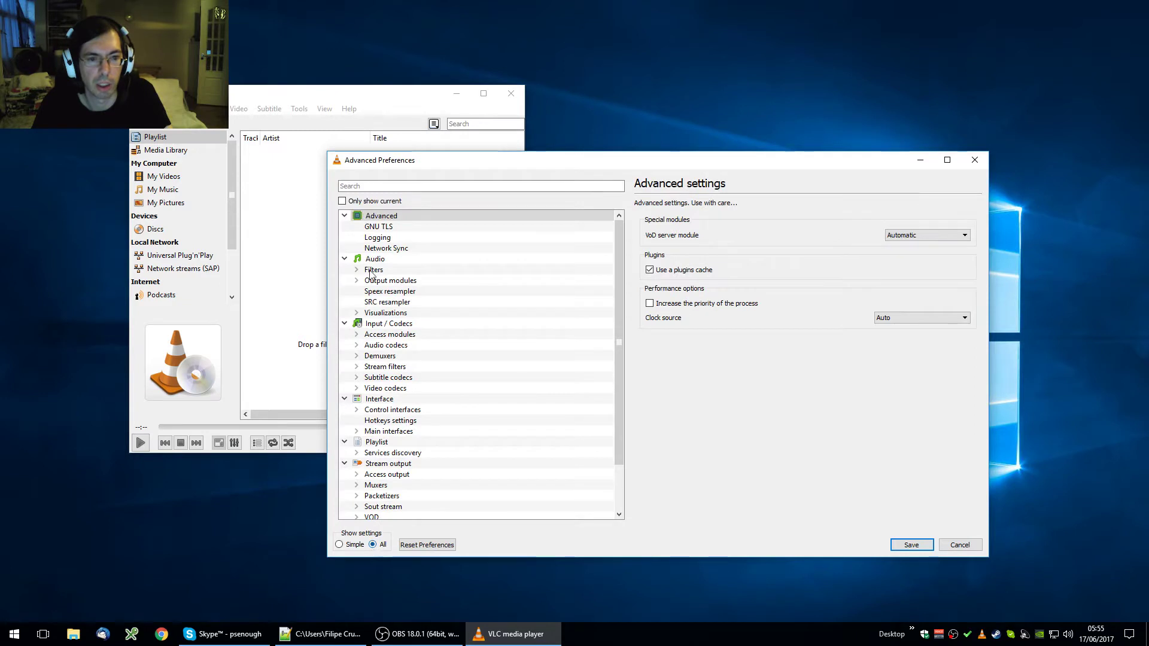
{"action": "left_click", "coordinate": [378, 401]}
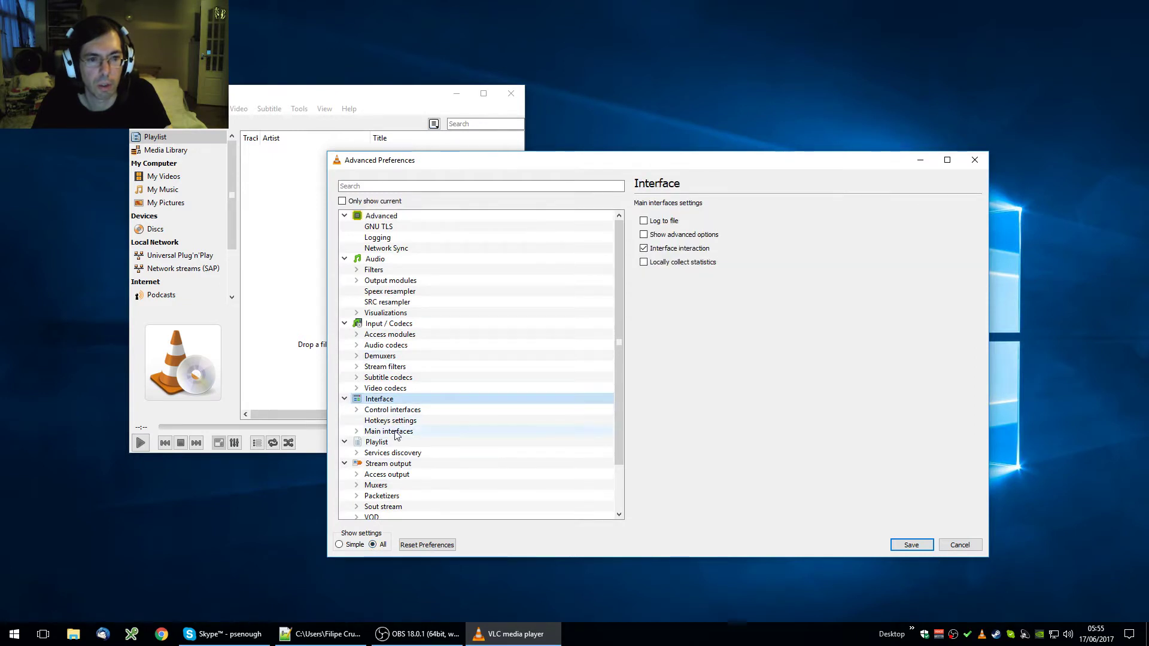
{"action": "left_click", "coordinate": [374, 432]}
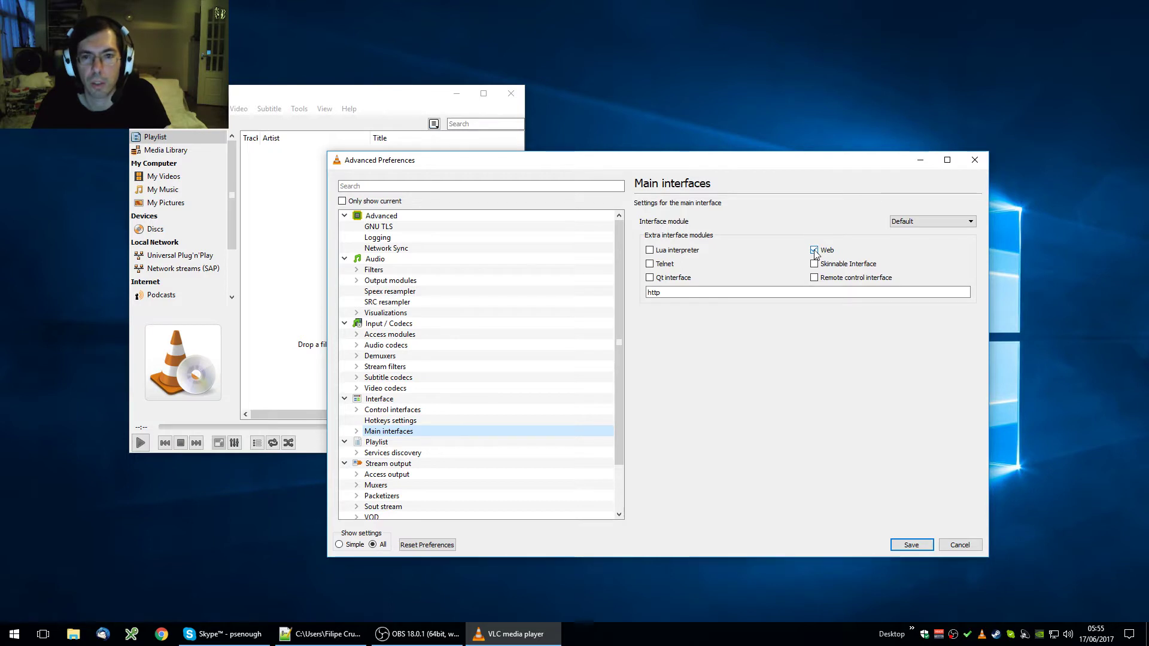
{"action": "left_click", "coordinate": [357, 431]}
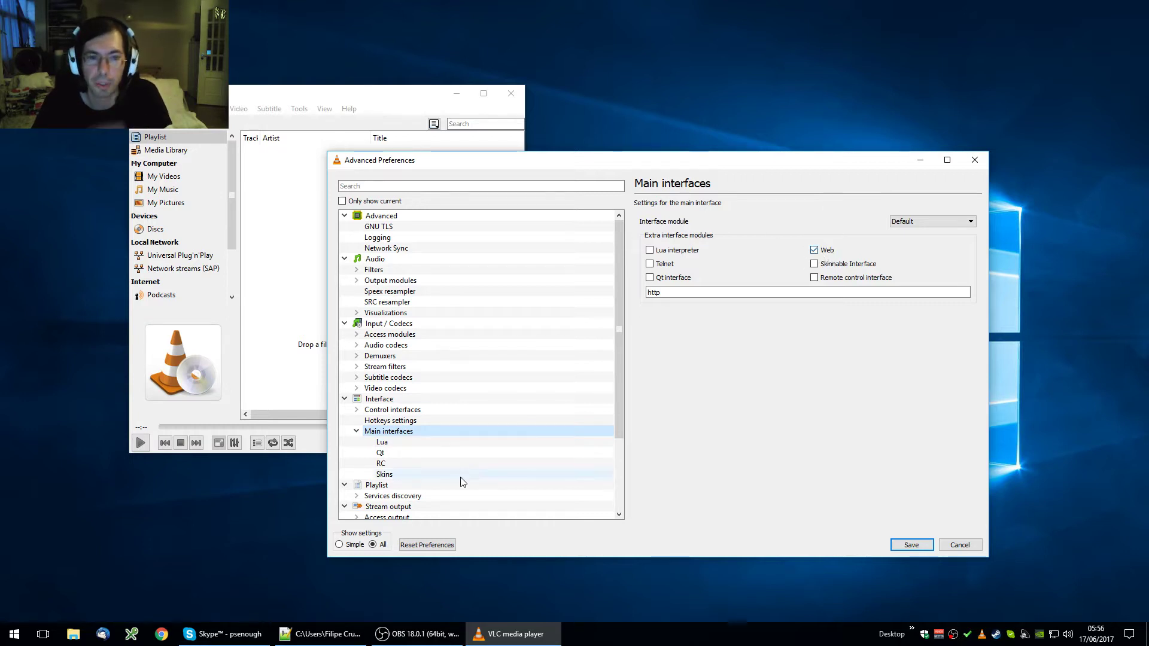
Step: Replace the Lua HTTP password with a new one and save the preferences
{"action": "left_click", "coordinate": [386, 445]}
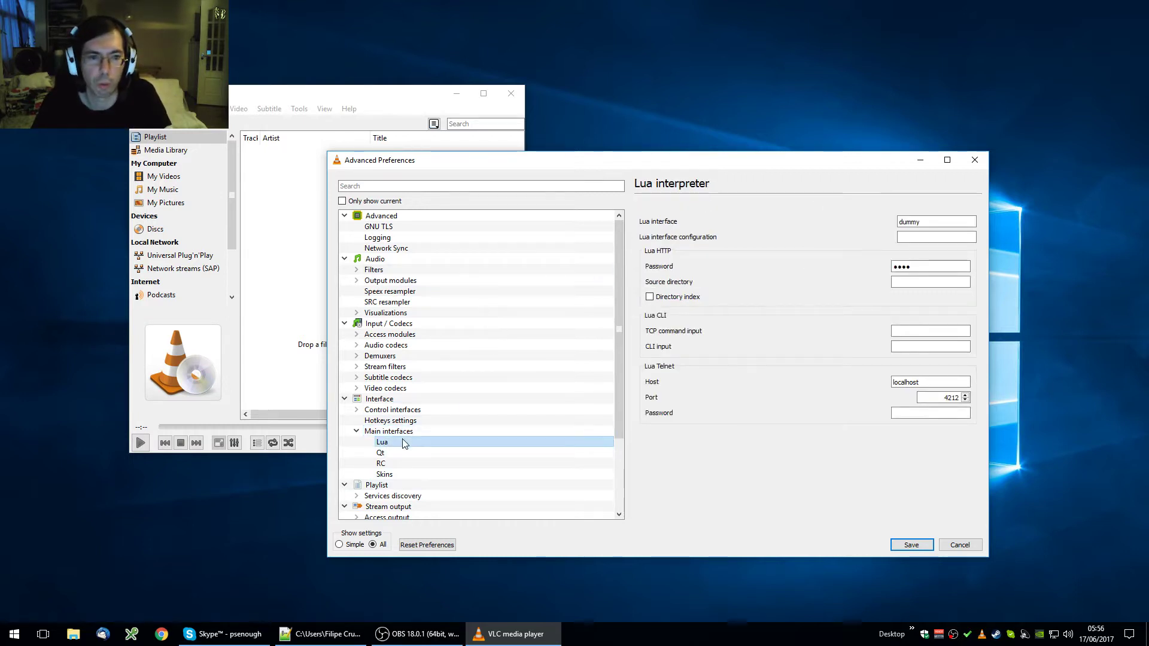
{"action": "double_click", "coordinate": [905, 266]}
{"action": "type", "text": "1234"}
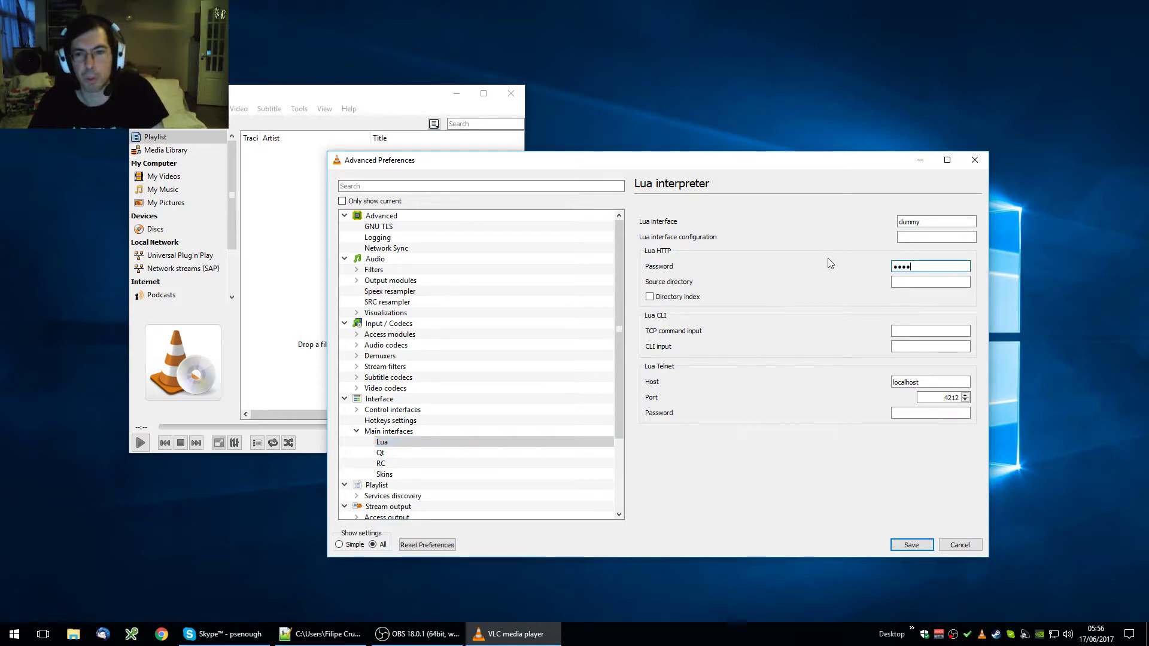
{"action": "left_click", "coordinate": [913, 545]}
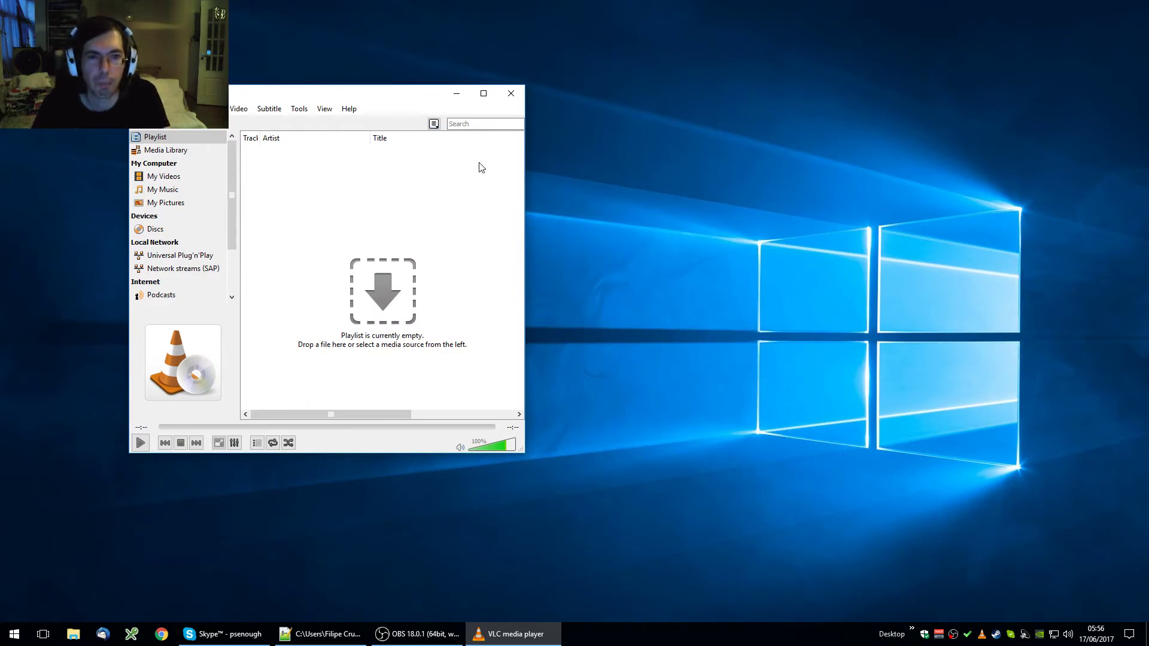
Step: Close VLC and relaunch it from the Start search so the Web interface settings take effect
{"action": "left_click_drag", "start_coordinate": [362, 98], "coordinate": [387, 94]}
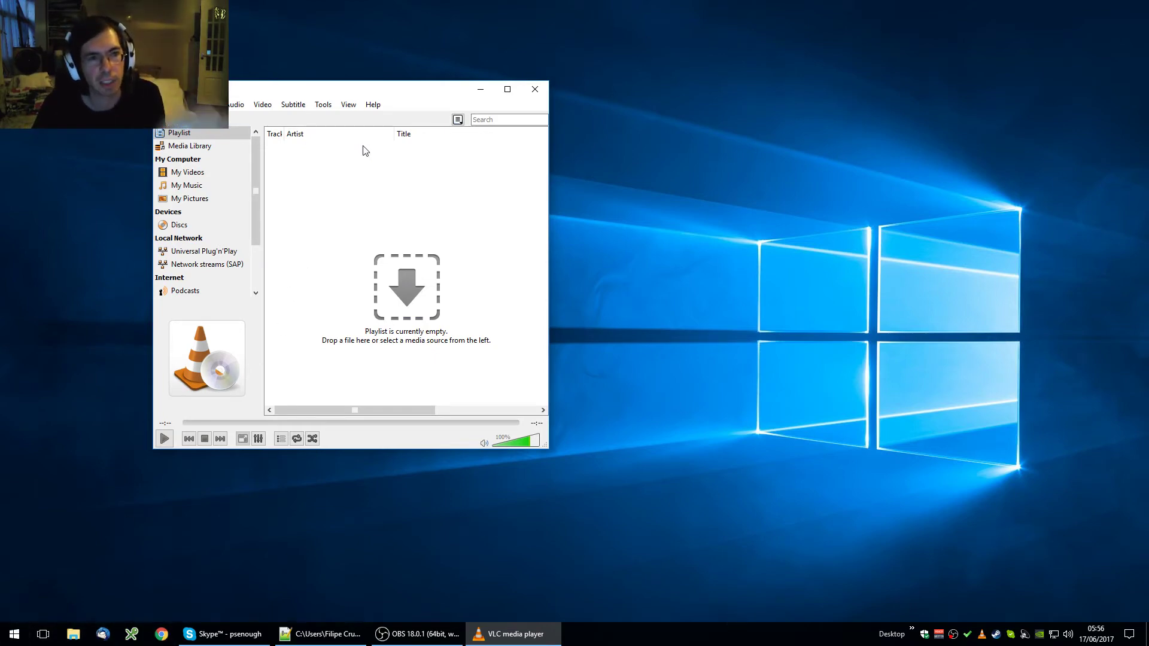
{"action": "left_click", "coordinate": [534, 89]}
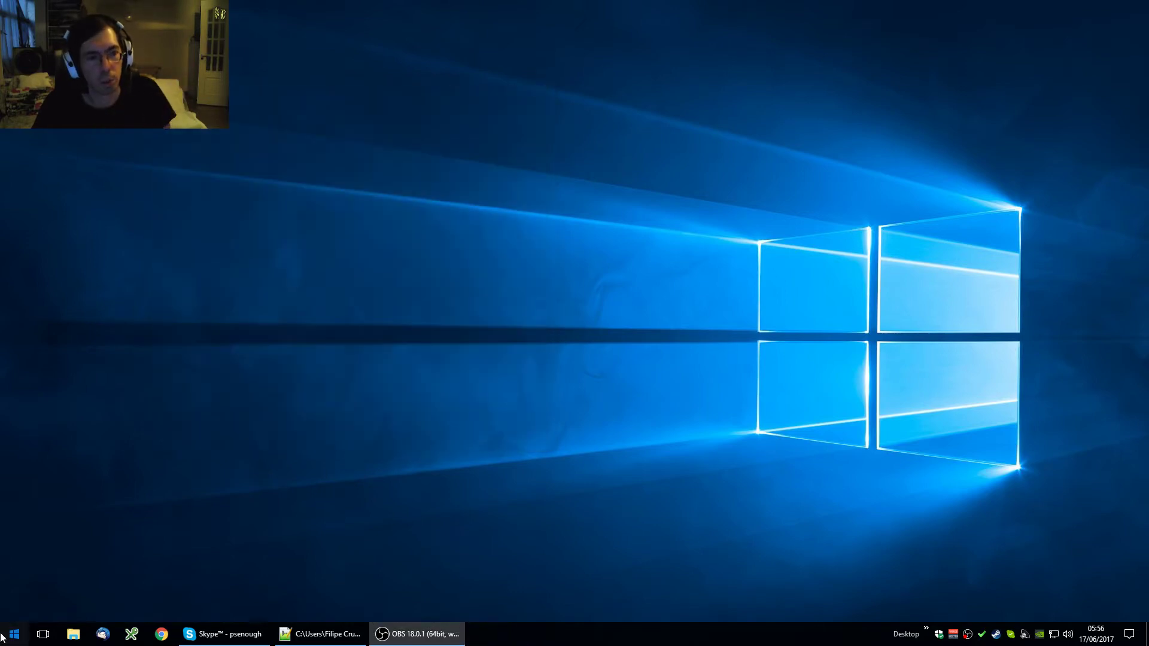
{"action": "left_click", "coordinate": [3, 637]}
{"action": "type", "text": "vlc"}
{"action": "key", "text": "Return"}
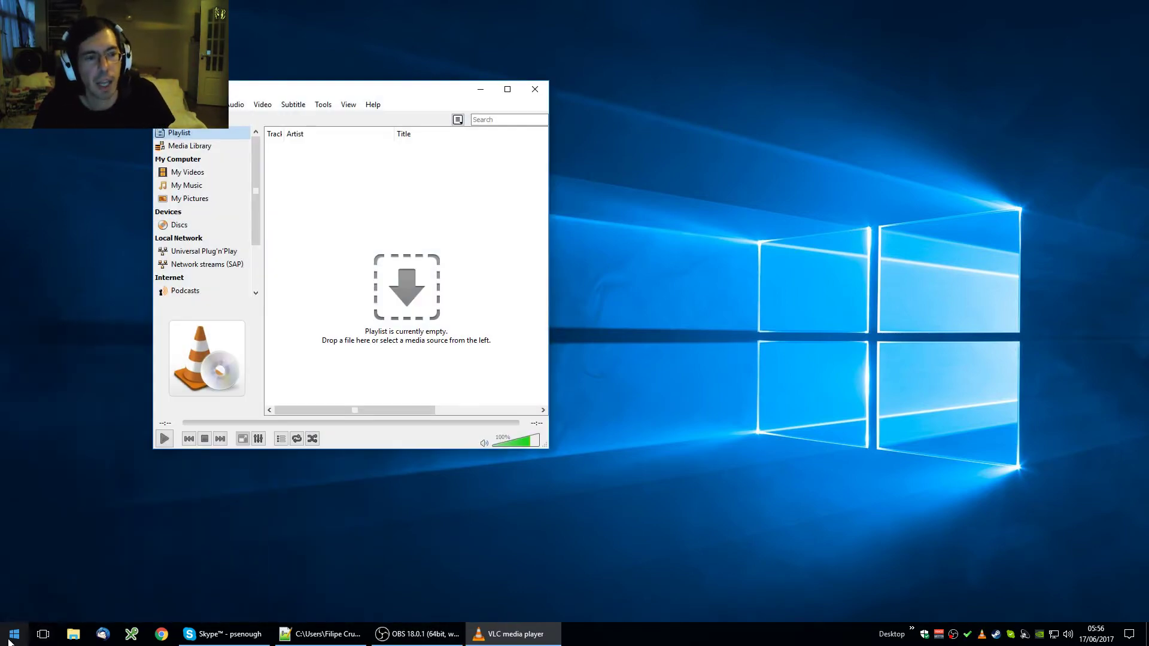
{"action": "left_click", "coordinate": [10, 640]}
Step: Run ipconfig in Command Prompt to find the IPv4 address 192.168.1.11
{"action": "type", "text": "cmd"}
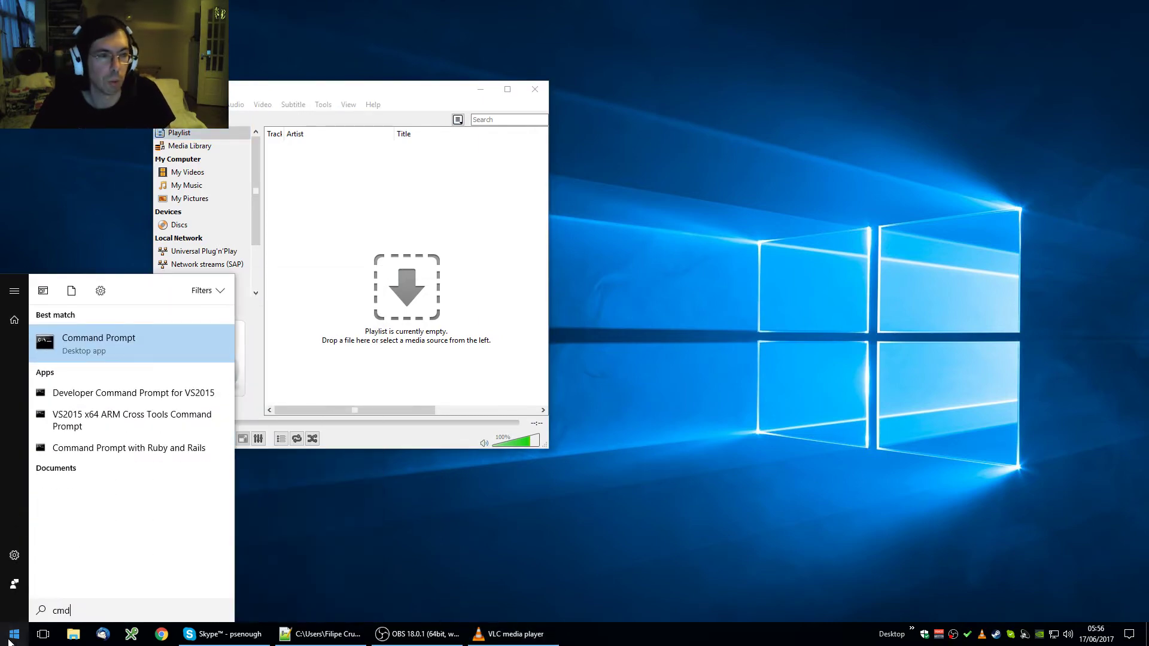
{"action": "key", "text": "Return"}
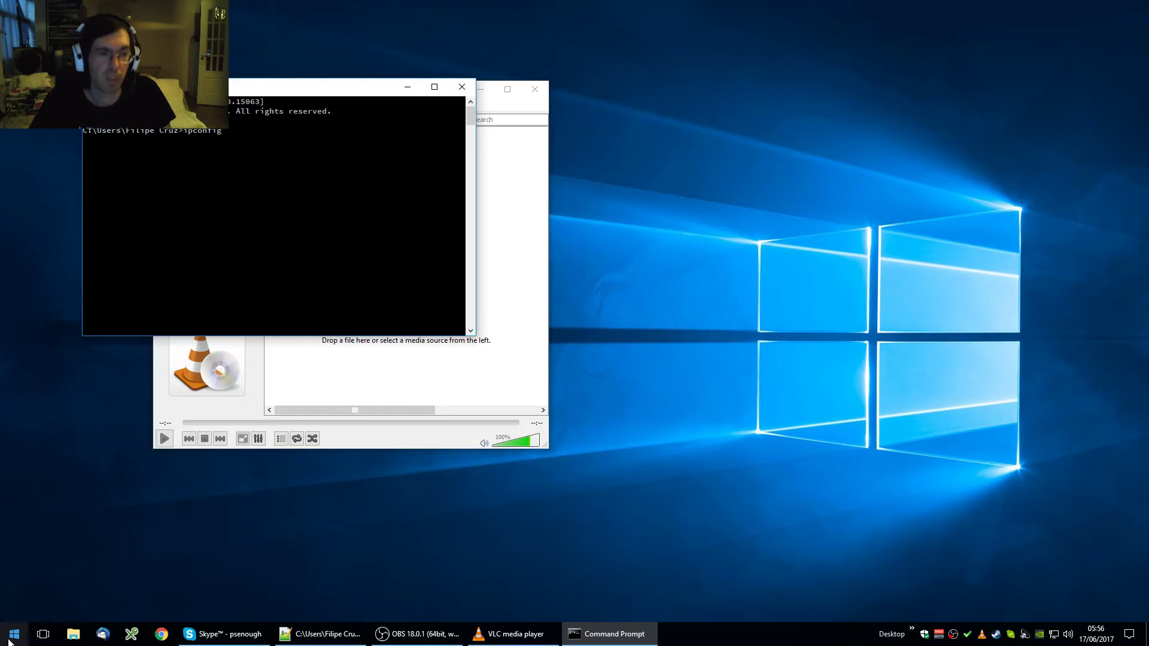
{"action": "type", "text": "ipconfig"}
{"action": "key", "text": "Return"}
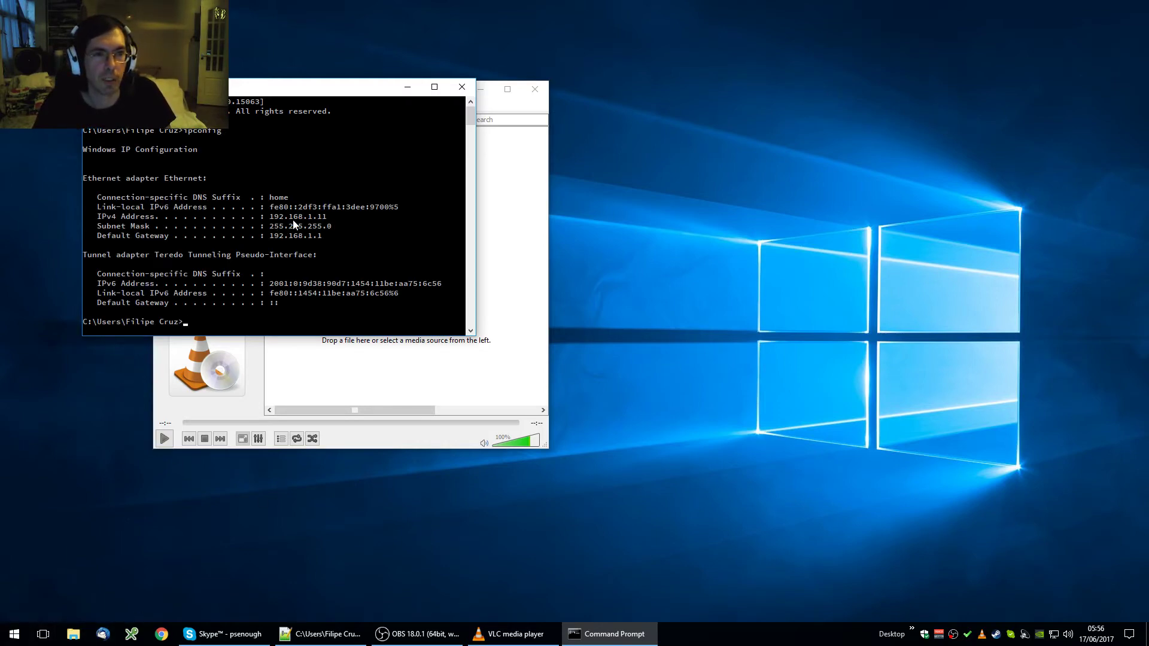
Step: Open a new Chrome window beside Command Prompt and enter 192.168.1.11:8080
{"action": "left_click_drag", "start_coordinate": [313, 90], "coordinate": [833, 104]}
{"action": "key", "text": "super+4"}
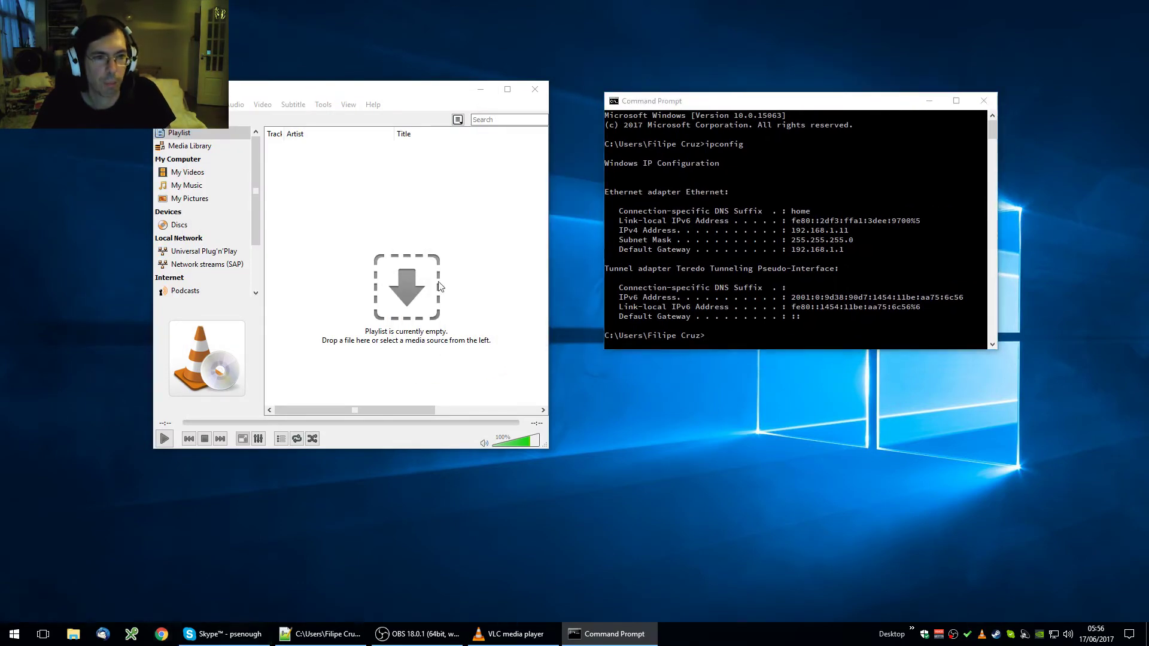
{"action": "type", "text": "1"}
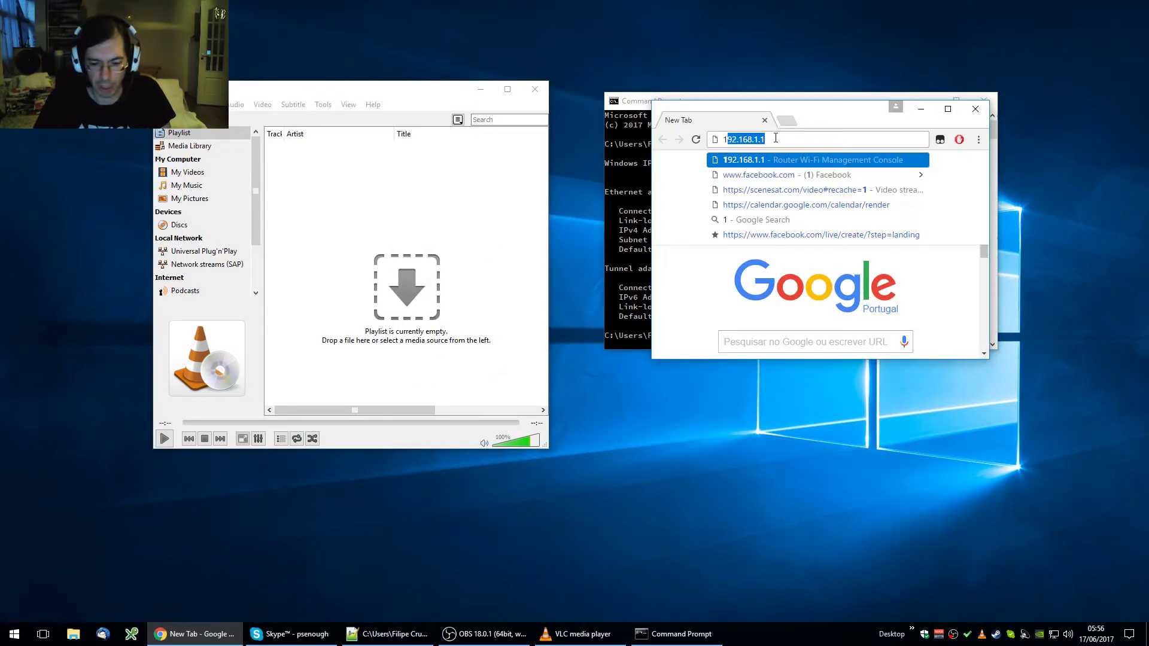
{"action": "type", "text": "92.168.1.11"}
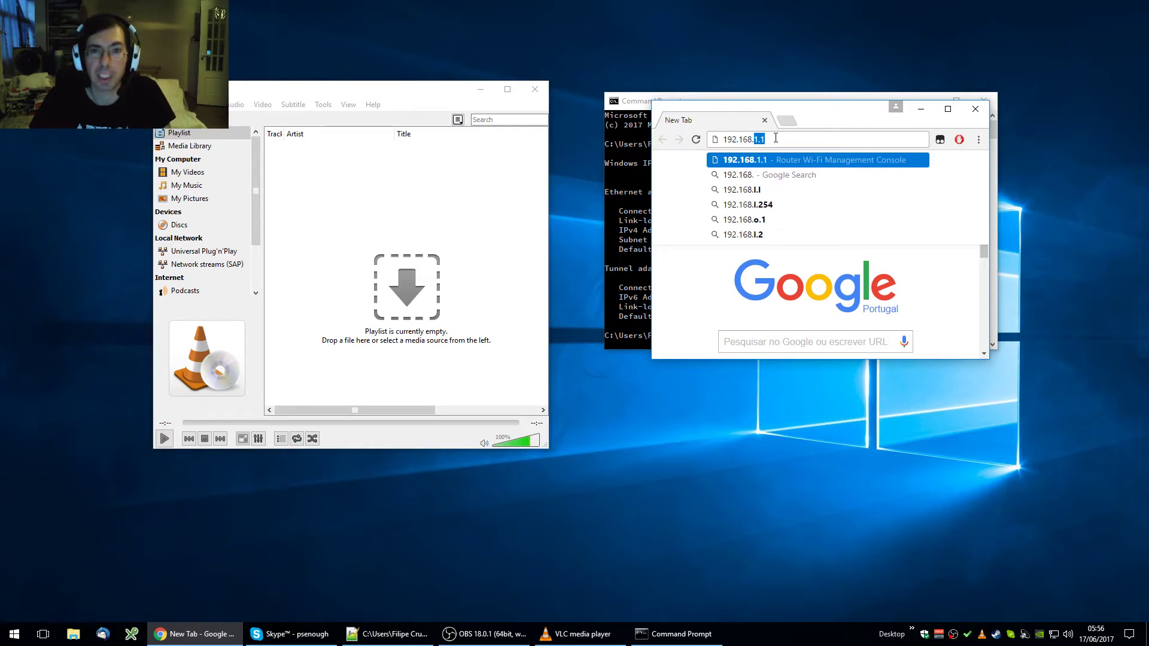
{"action": "type", "text": ":8080"}
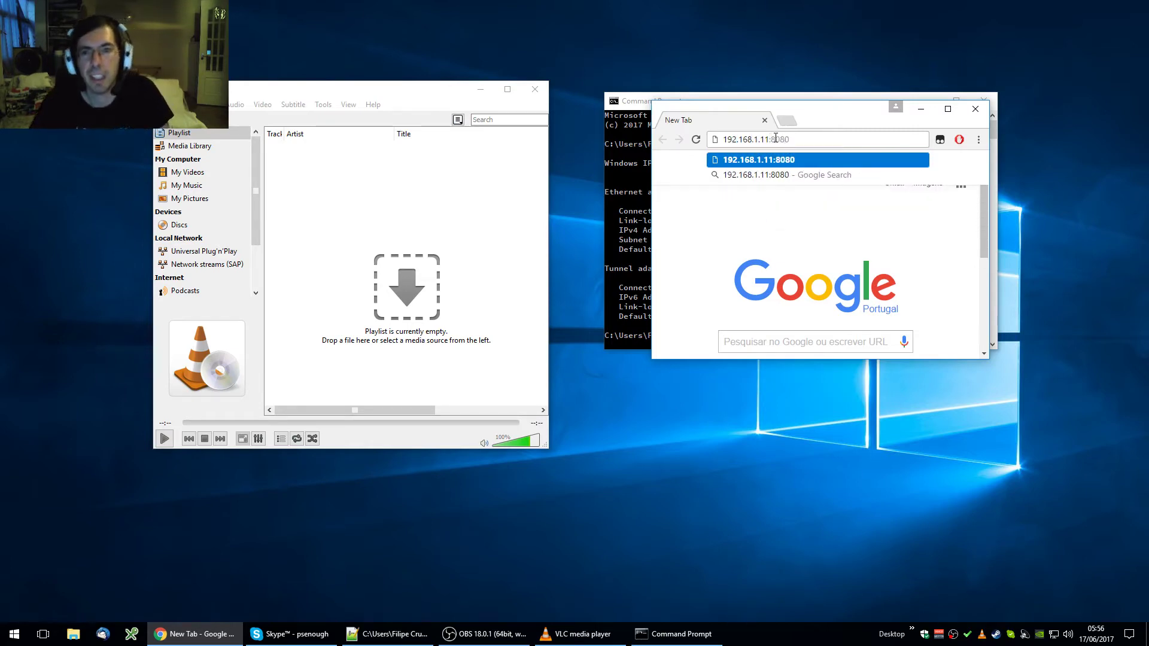
Step: Load 192.168.1.11:8080, log in with the Lua HTTP password, and decline Chrome's save-password offer
{"action": "key", "text": "Return"}
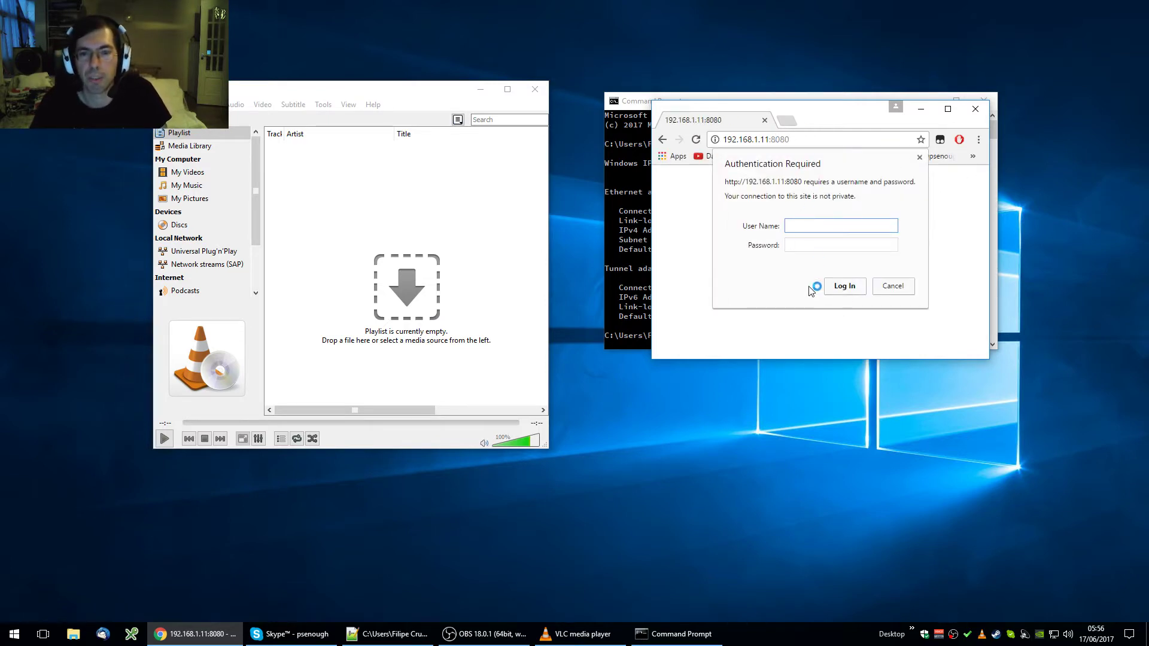
{"action": "left_click", "coordinate": [804, 246]}
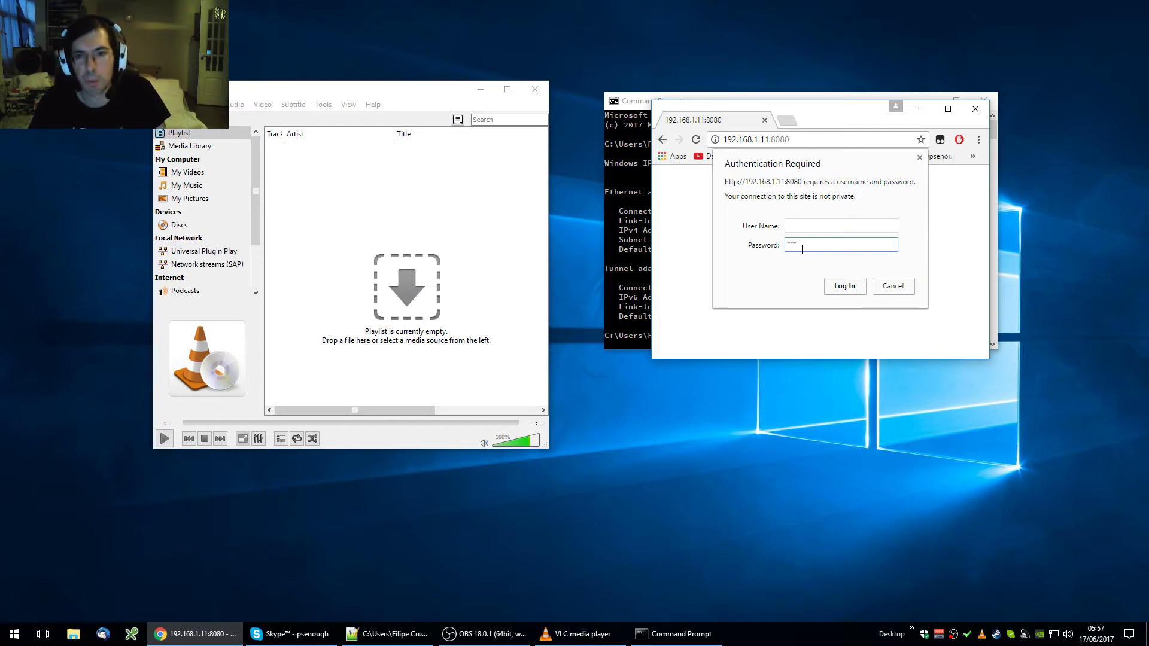
{"action": "left_click", "coordinate": [843, 286]}
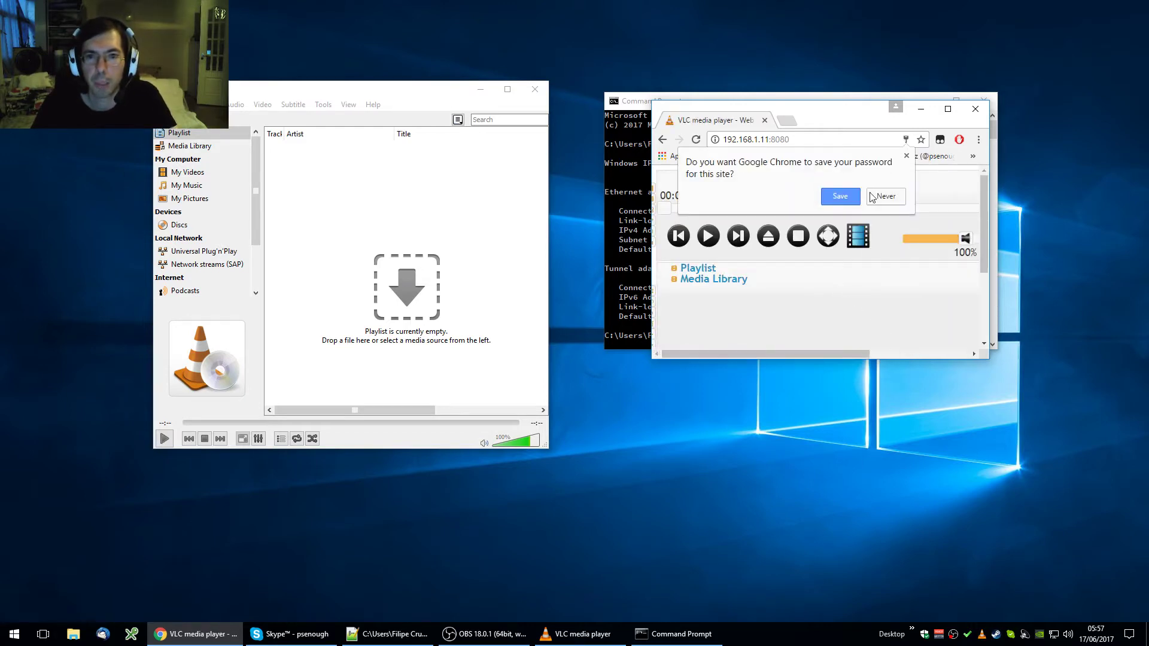
{"action": "left_click", "coordinate": [884, 196]}
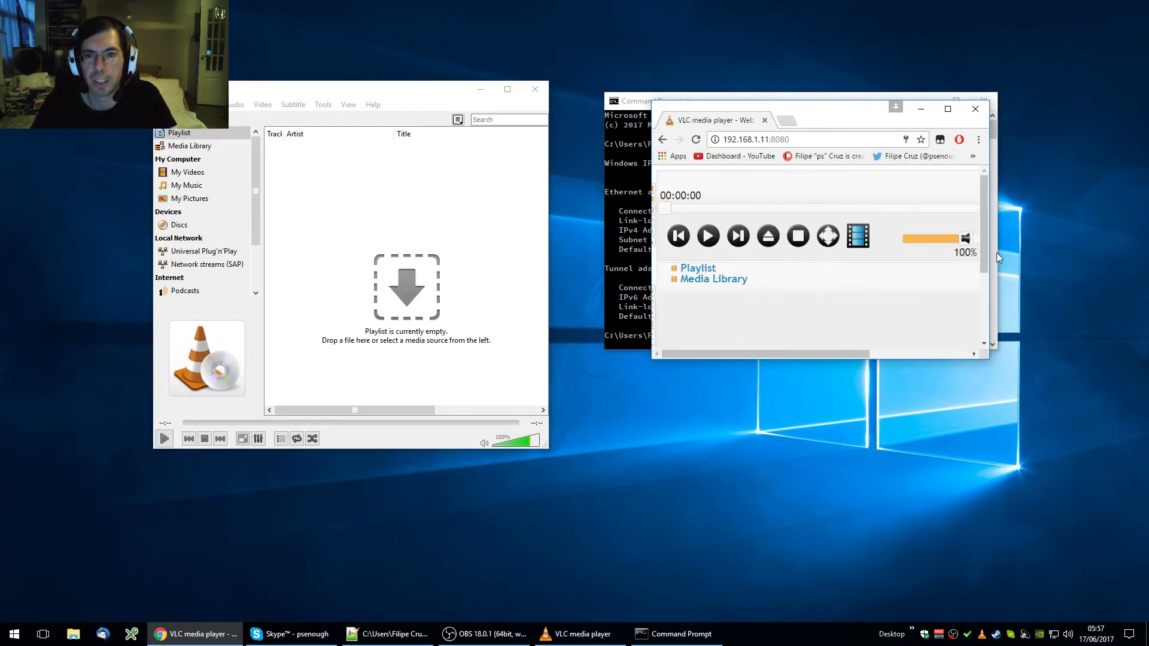
Step: Browse the media browser to Downloads > _enough_to_come > Grid Resistor beta and play 01_5202017_One
{"action": "left_click_drag", "start_coordinate": [983, 249], "coordinate": [976, 214]}
{"action": "left_click", "coordinate": [769, 237]}
{"action": "scroll", "coordinate": [982, 251], "scroll_direction": "down", "scroll_amount": 1}
{"action": "scroll", "coordinate": [975, 208], "scroll_direction": "up", "scroll_amount": 1}
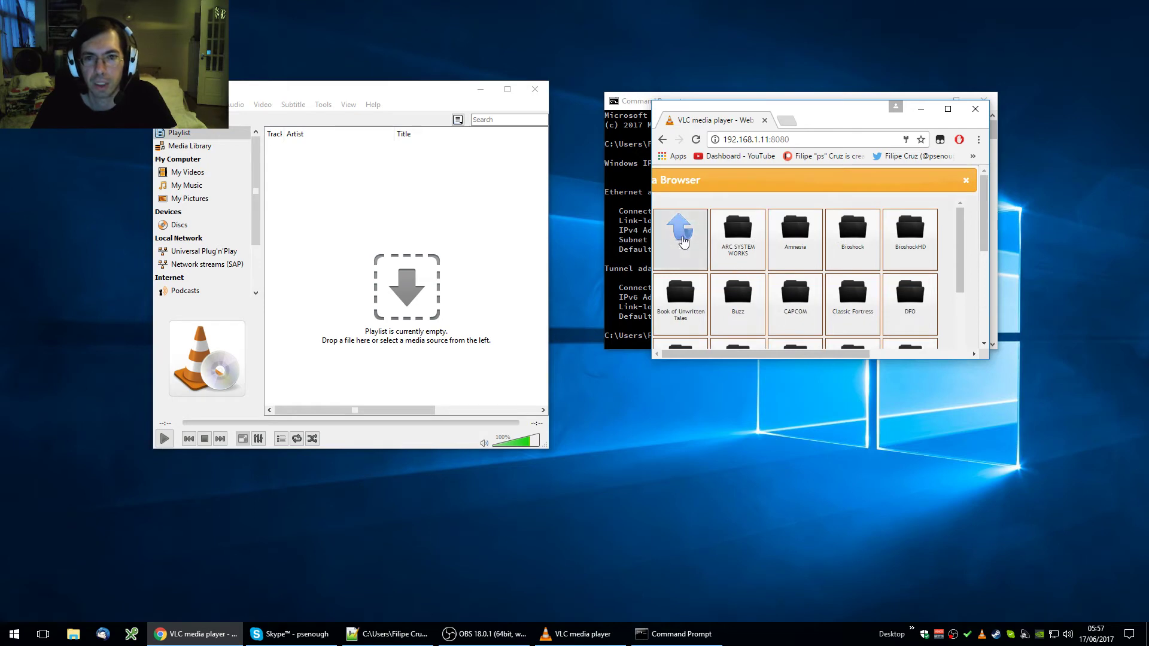
{"action": "left_click", "coordinate": [684, 240]}
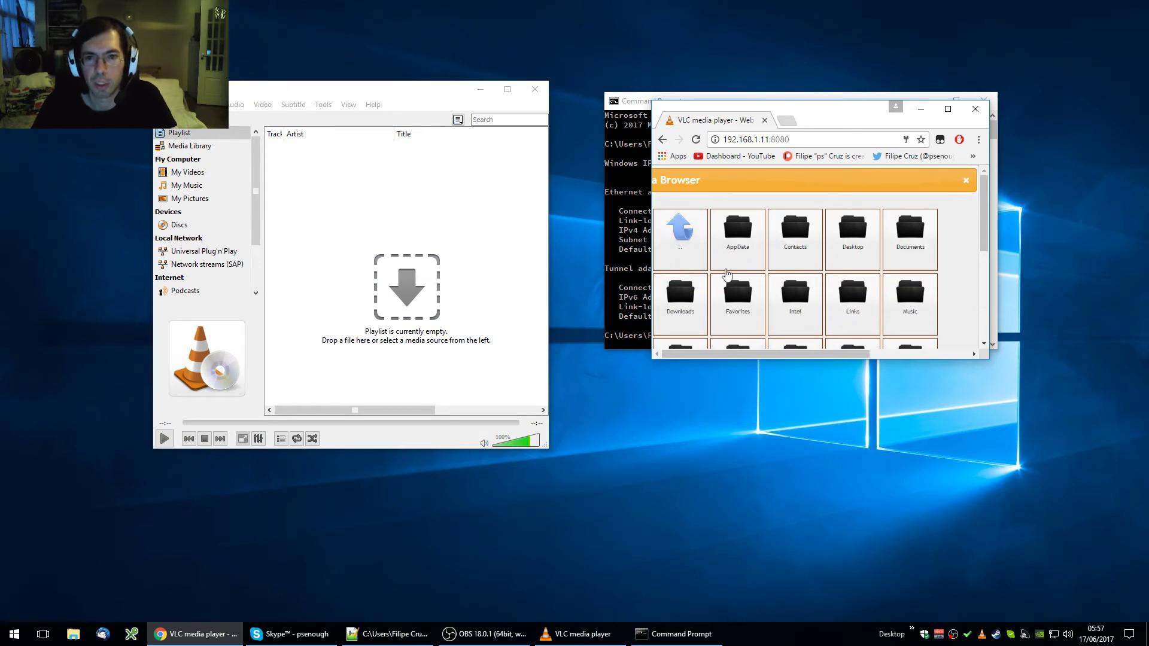
{"action": "left_click", "coordinate": [682, 313]}
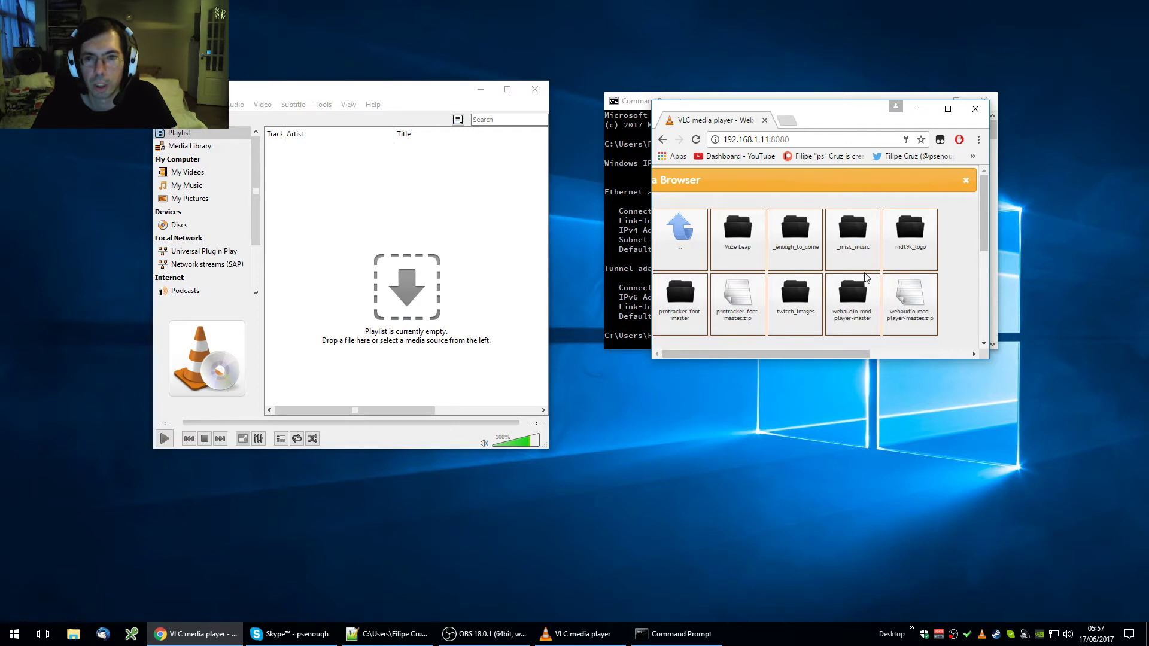
{"action": "left_click", "coordinate": [796, 231]}
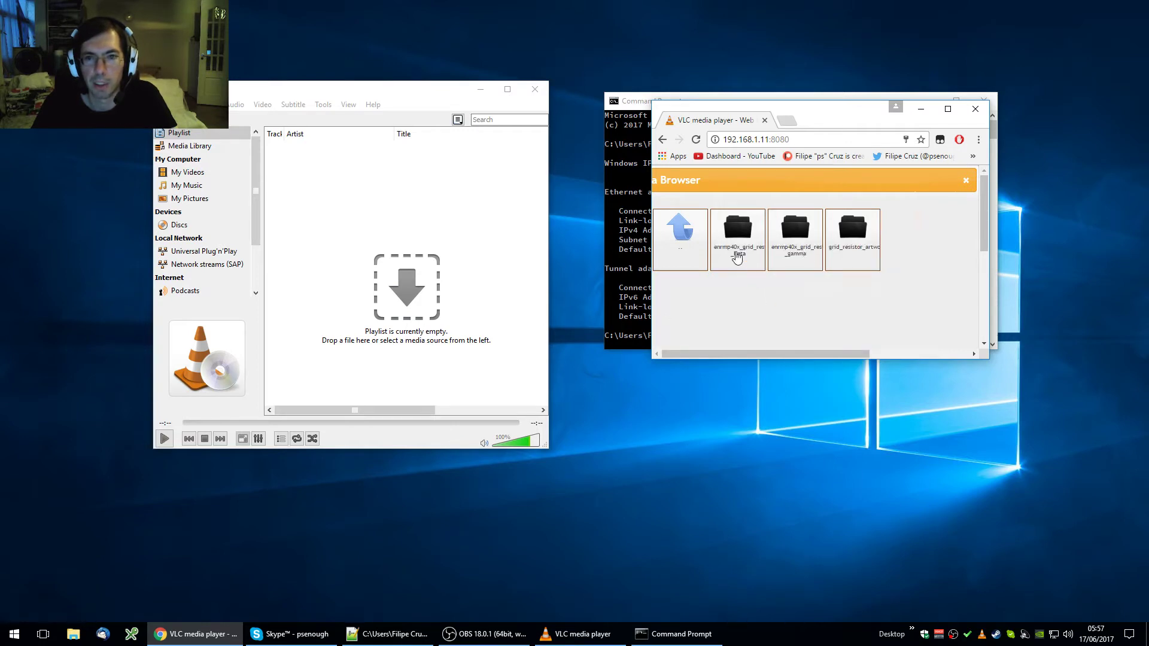
{"action": "left_click", "coordinate": [739, 263]}
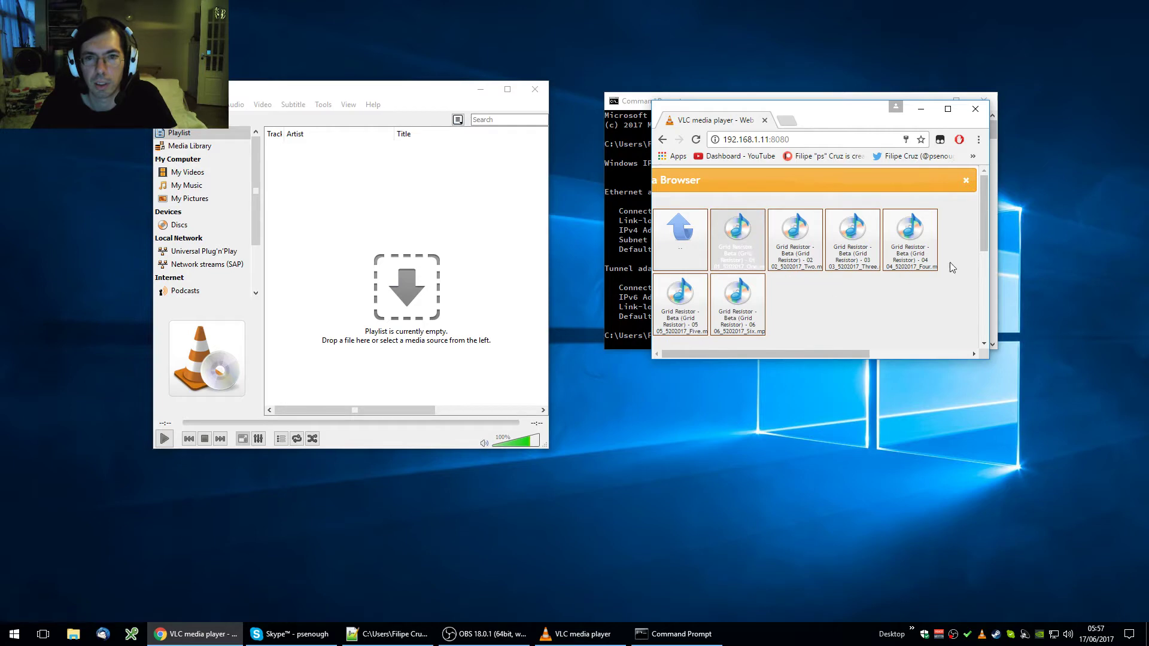
{"action": "mouse_move", "coordinate": [986, 229]}
{"action": "left_mouse_down"}
{"action": "mouse_move", "coordinate": [982, 288]}
{"action": "mouse_move", "coordinate": [967, 234]}
{"action": "left_mouse_up"}
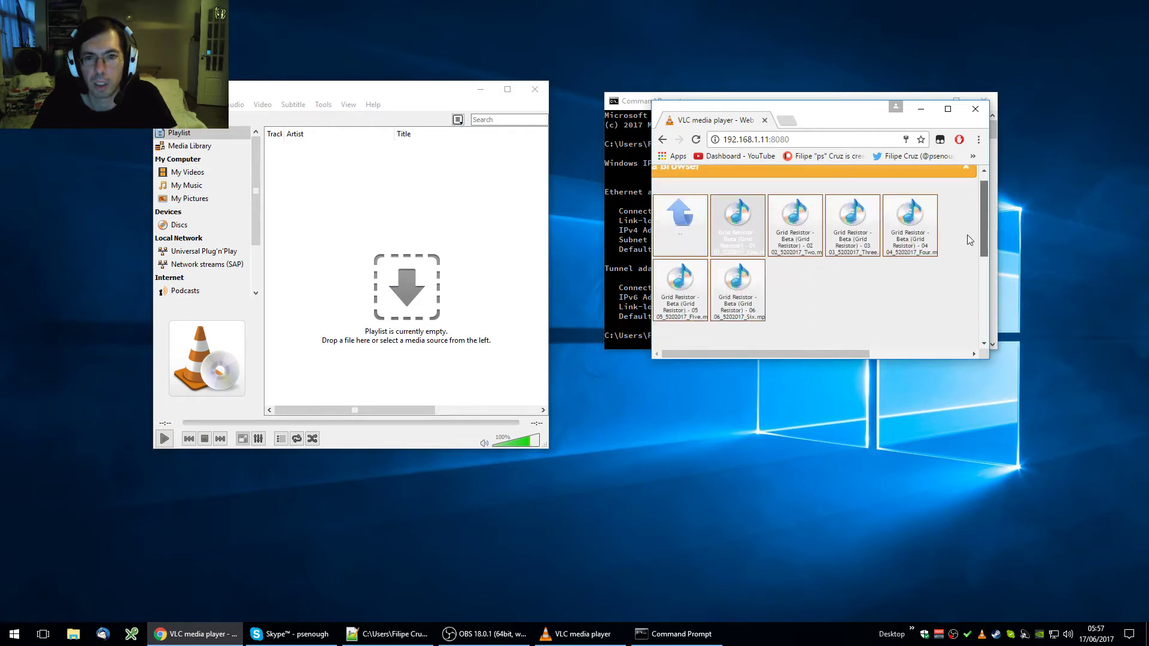
{"action": "left_click", "coordinate": [805, 325]}
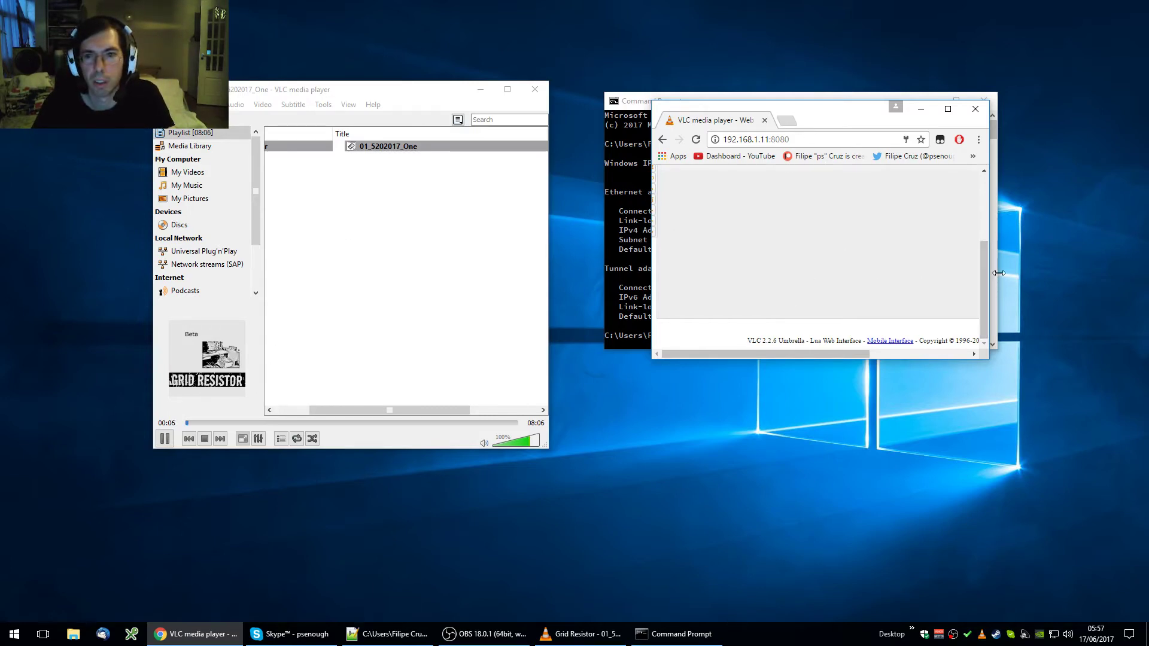
Step: Pause, seek to 00:01:42, resume, pause again at 00:01:48, then select the 192.168.1.11:8080 address
{"action": "left_click_drag", "start_coordinate": [985, 278], "coordinate": [983, 217]}
{"action": "left_click", "coordinate": [708, 236]}
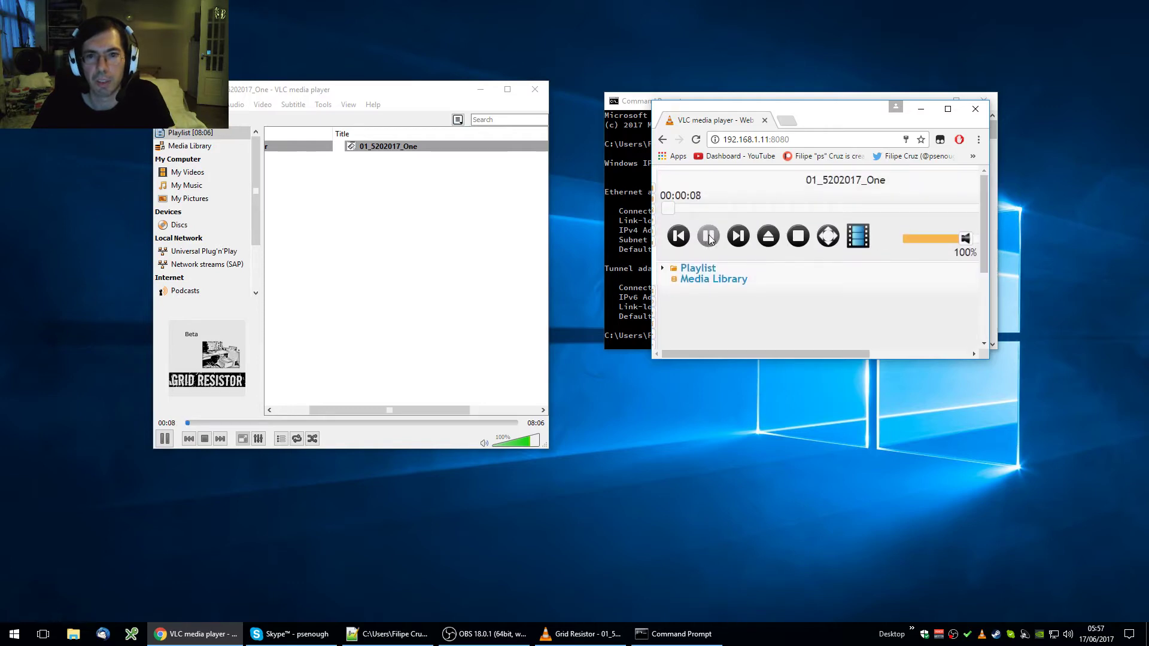
{"action": "left_click_drag", "start_coordinate": [668, 207], "coordinate": [742, 208]}
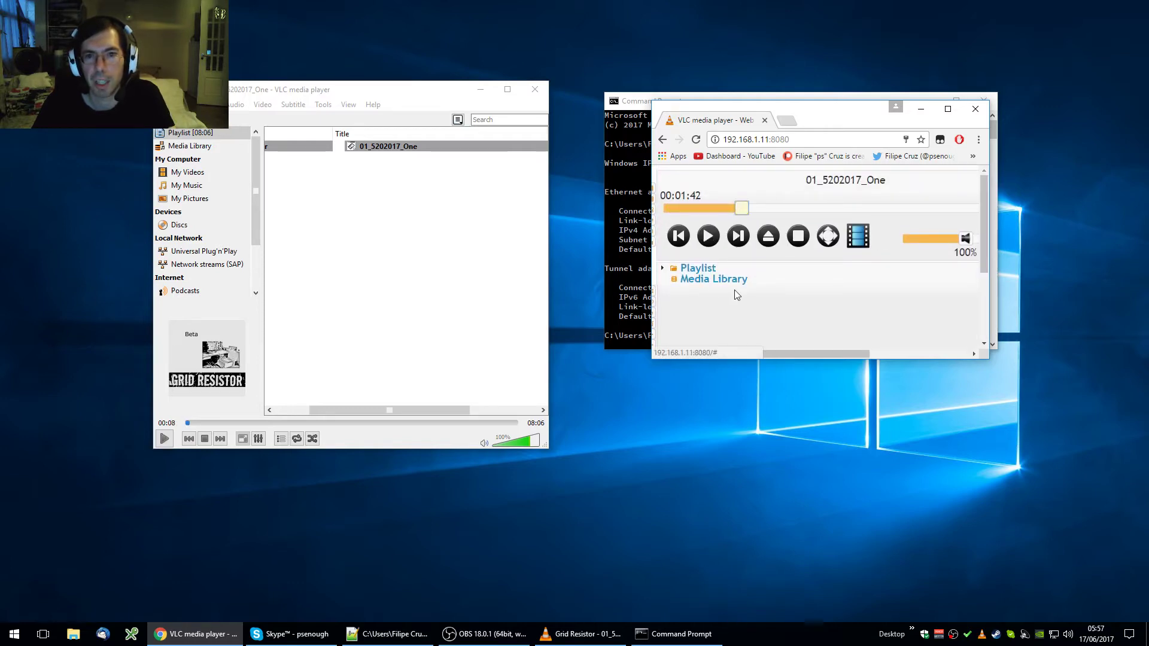
{"action": "left_click", "coordinate": [707, 236]}
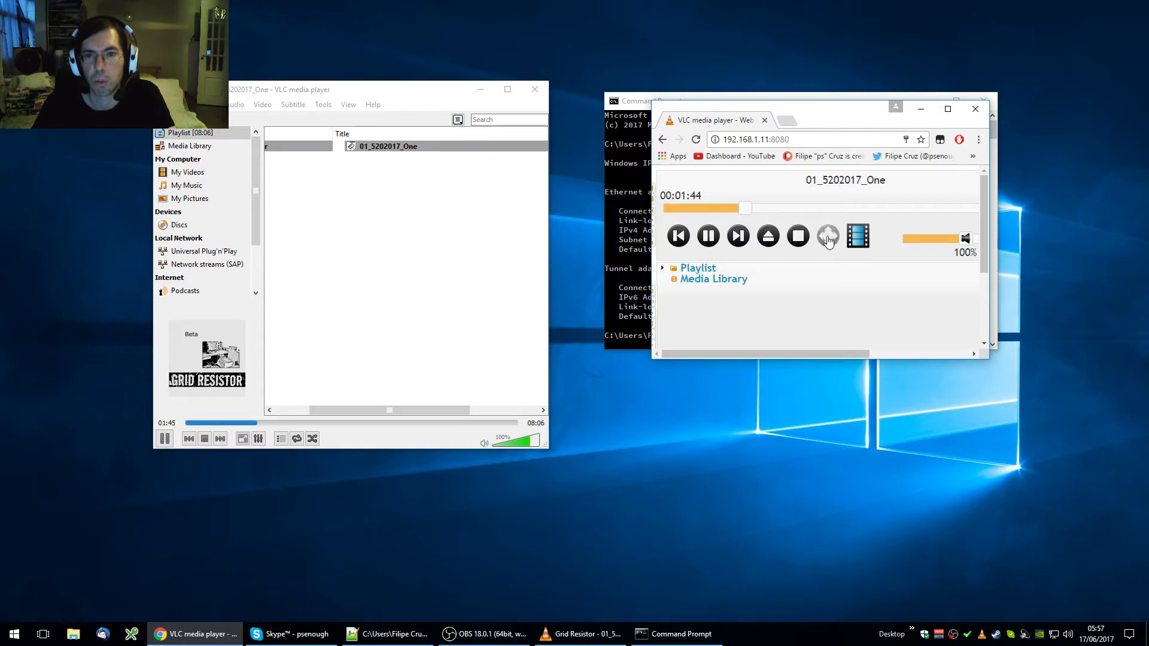
{"action": "left_click", "coordinate": [707, 244]}
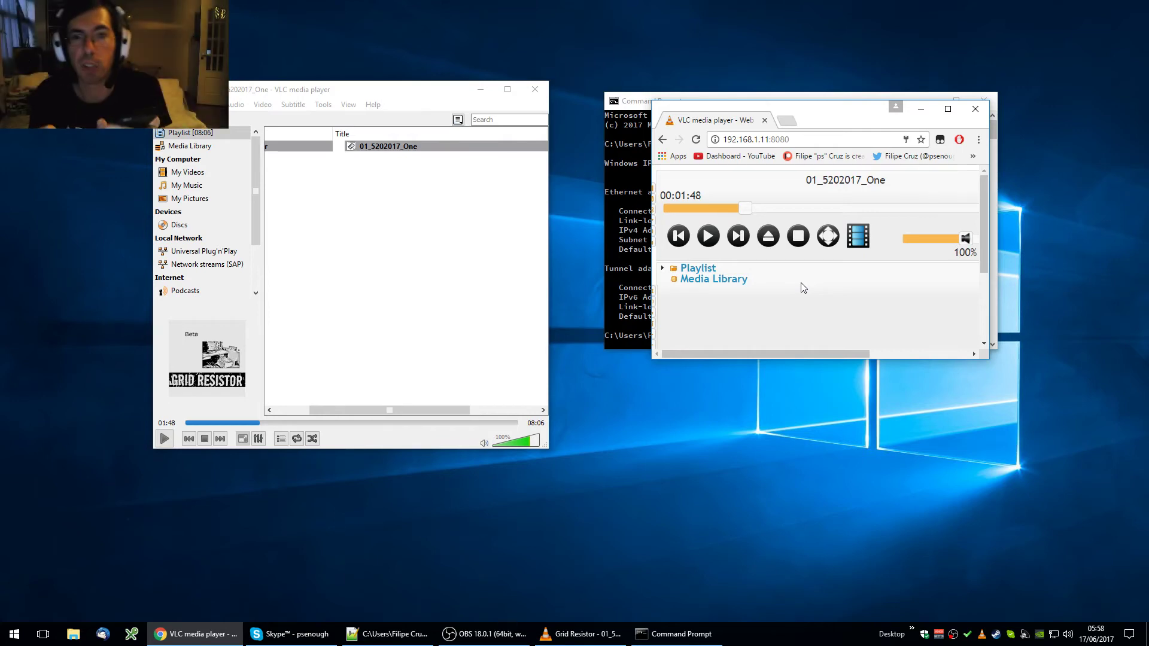
{"action": "left_click_drag", "start_coordinate": [809, 142], "coordinate": [738, 149]}
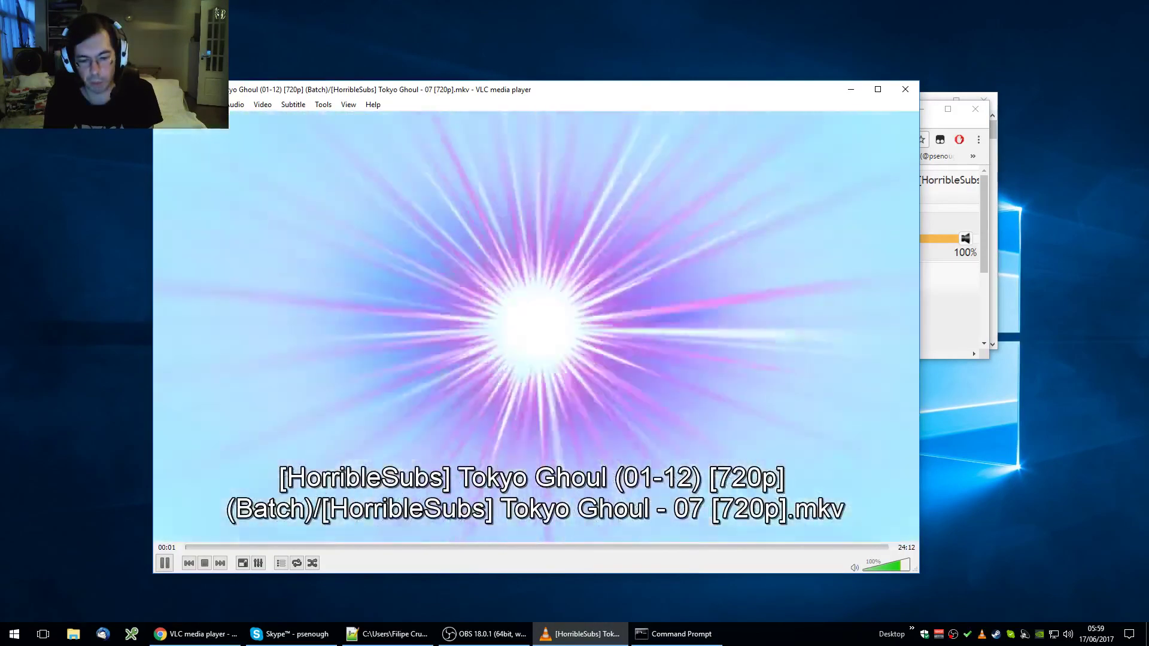
Step: Take the Tokyo Ghoul video full screen and back, then pause it at 00:05
{"action": "double_click", "coordinate": [809, 295]}
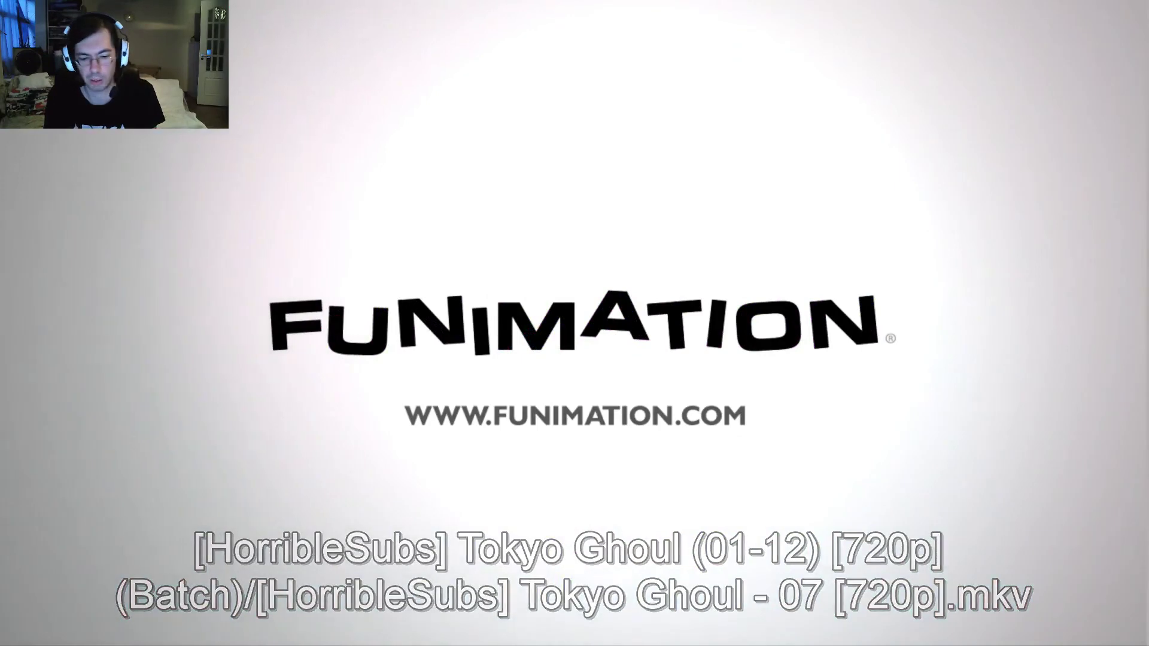
{"action": "key", "text": "Escape"}
{"action": "key", "text": "space"}
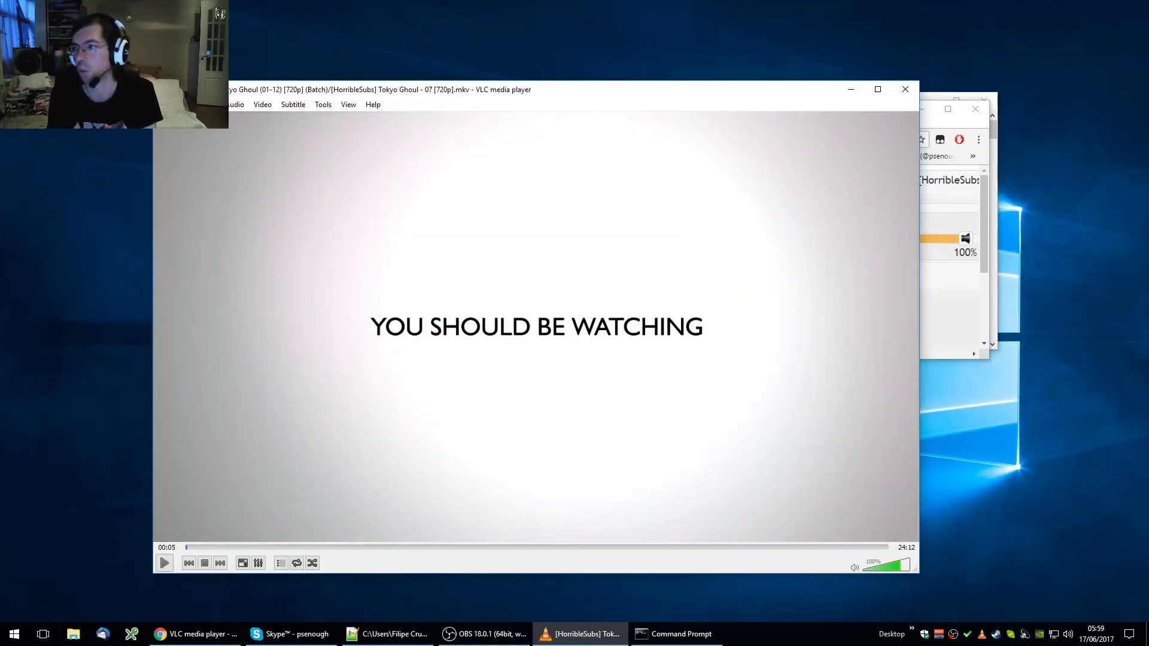